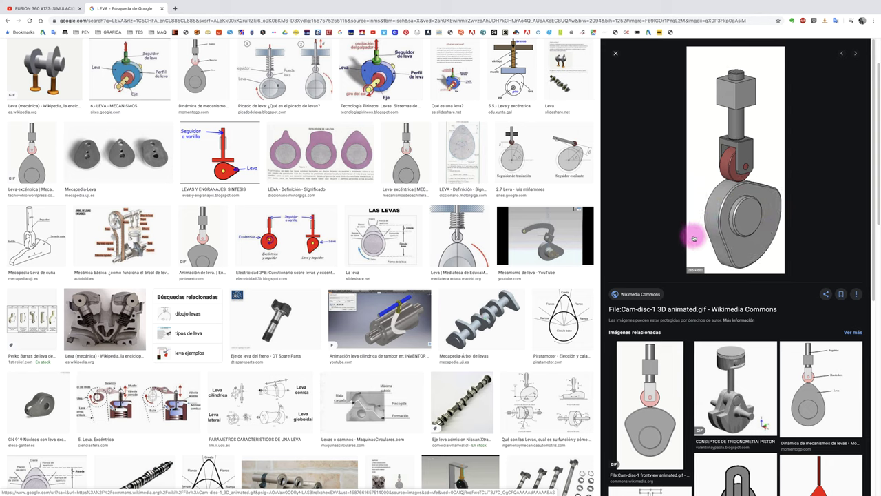
# Step: Preview three cam-and-follower diagrams among the Google Images results for 'LEVA'
pyautogui.click(571, 151)
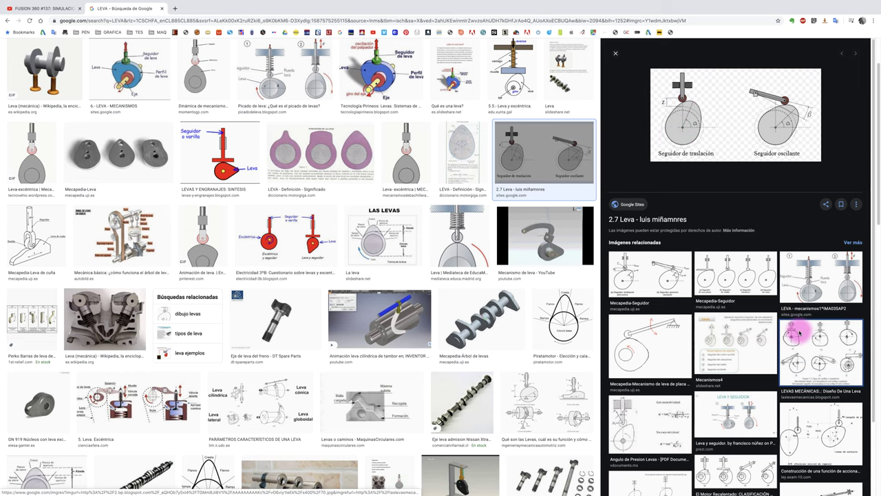
pyautogui.click(799, 333)
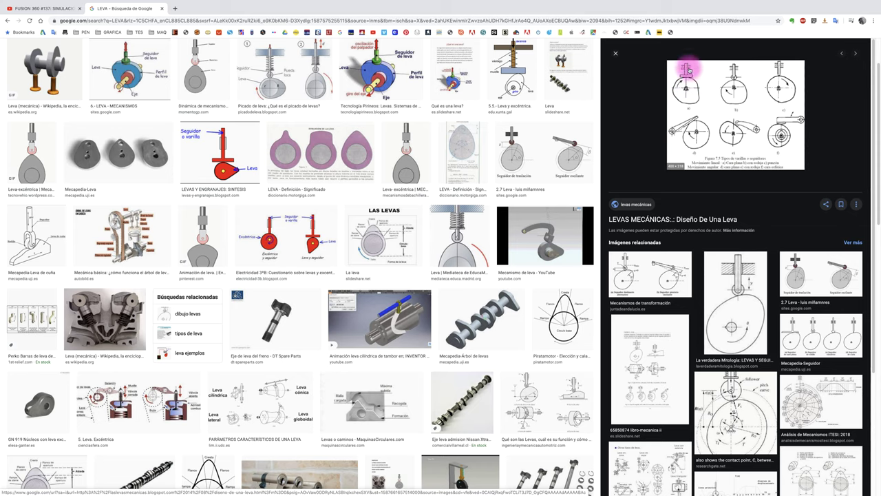
pyautogui.click(398, 84)
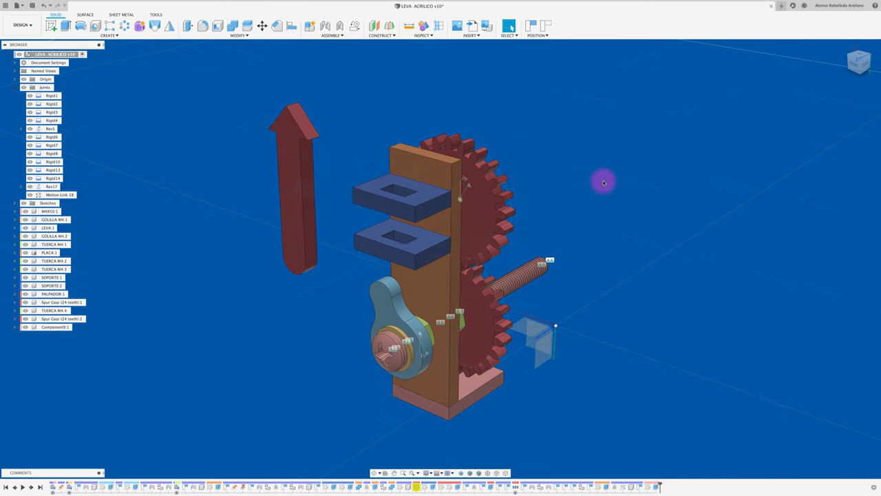
pyautogui.keyDown('shift'); pyautogui.moveTo(604, 182); pyautogui.dragTo(446, 234, button='middle'); pyautogui.keyUp('shift')
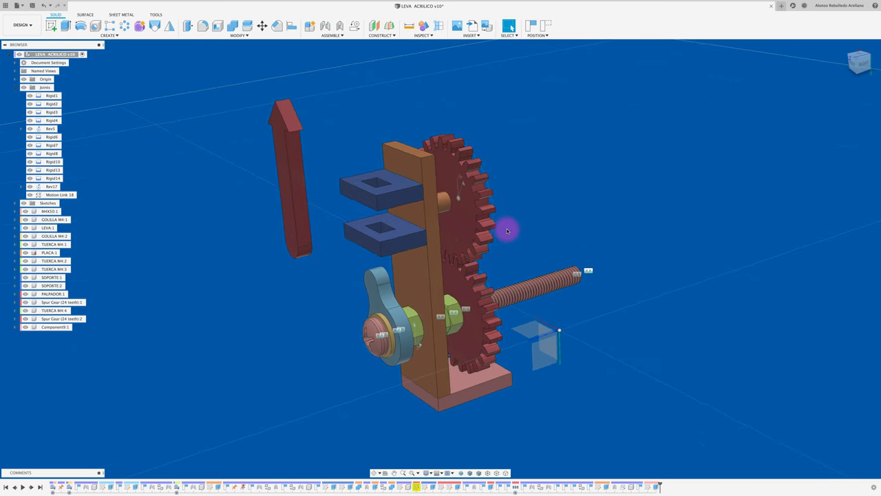
pyautogui.moveTo(389, 274)
pyautogui.mouseDown()
pyautogui.moveTo(389, 312)
pyautogui.moveTo(862, 81)
pyautogui.mouseUp()
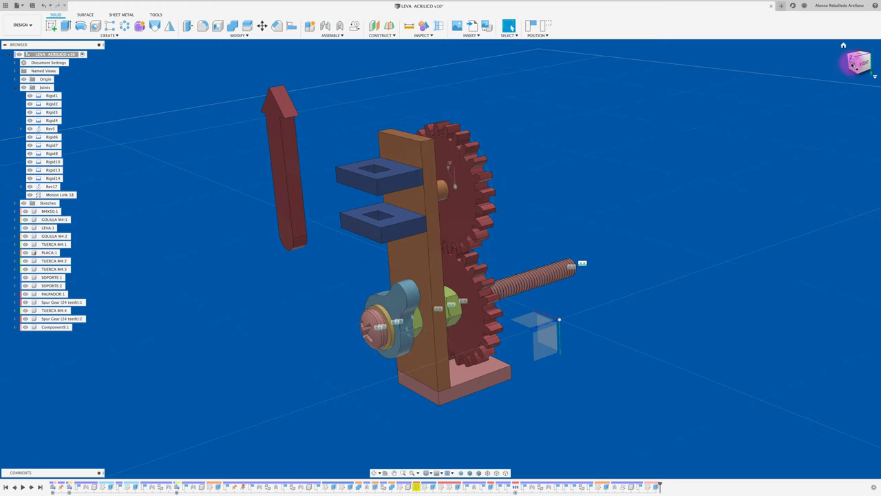
pyautogui.click(851, 63)
pyautogui.moveTo(467, 260)
pyautogui.mouseDown()
pyautogui.moveTo(480, 323)
pyautogui.moveTo(437, 305)
pyautogui.moveTo(446, 277)
pyautogui.moveTo(505, 258)
pyautogui.moveTo(490, 321)
pyautogui.moveTo(441, 259)
pyautogui.moveTo(516, 279)
pyautogui.moveTo(443, 335)
pyautogui.moveTo(455, 256)
pyautogui.moveTo(425, 261)
pyautogui.mouseUp()
pyautogui.moveTo(407, 199); pyautogui.dragTo(474, 207)
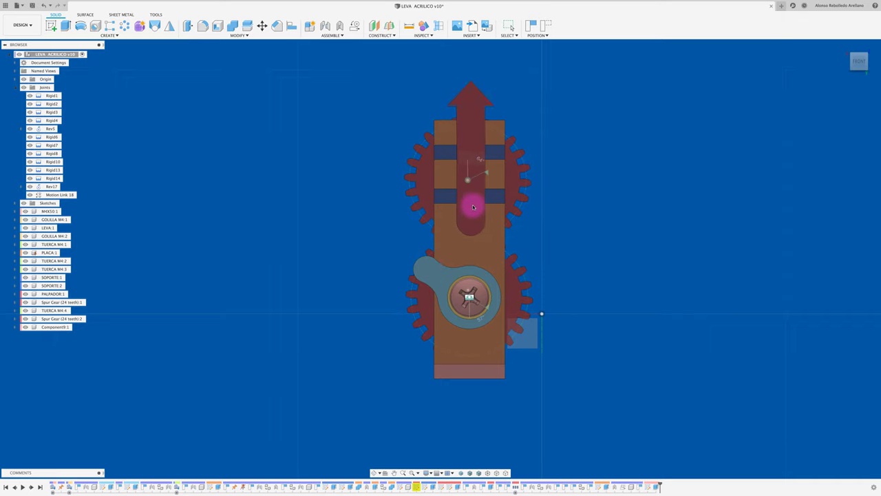
pyautogui.moveTo(423, 268)
pyautogui.mouseDown()
pyautogui.moveTo(453, 250)
pyautogui.moveTo(500, 253)
pyautogui.mouseUp()
pyautogui.moveTo(475, 207)
pyautogui.mouseDown()
pyautogui.moveTo(476, 222)
pyautogui.moveTo(475, 191)
pyautogui.moveTo(472, 220)
pyautogui.moveTo(468, 197)
pyautogui.mouseUp()
pyautogui.moveTo(469, 197)
pyautogui.keyDown('shift'); pyautogui.mouseDown(button='middle')
pyautogui.moveTo(476, 295)
pyautogui.moveTo(411, 298)
pyautogui.mouseUp(button='middle'); pyautogui.keyUp('shift')
pyautogui.moveTo(411, 299)
pyautogui.mouseDown()
pyautogui.moveTo(390, 297)
pyautogui.moveTo(373, 273)
pyautogui.moveTo(402, 262)
pyautogui.moveTo(393, 261)
pyautogui.mouseUp()
pyautogui.moveTo(575, 287)
pyautogui.keyDown('shift'); pyautogui.mouseDown(button='middle')
pyautogui.moveTo(307, 317)
pyautogui.moveTo(323, 289)
pyautogui.moveTo(366, 273)
pyautogui.mouseUp(button='middle'); pyautogui.keyUp('shift')
pyautogui.moveTo(366, 273)
pyautogui.mouseDown()
pyautogui.moveTo(353, 273)
pyautogui.moveTo(342, 316)
pyautogui.mouseUp()
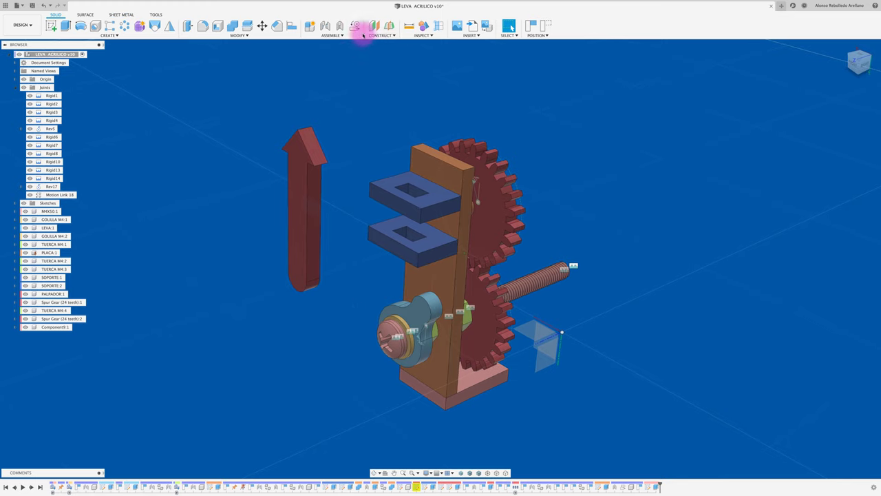
# Step: Start a new joint between the arrow follower PALPADOR and the guide block SOPORTE:2
pyautogui.click(327, 26)
pyautogui.click(433, 252)
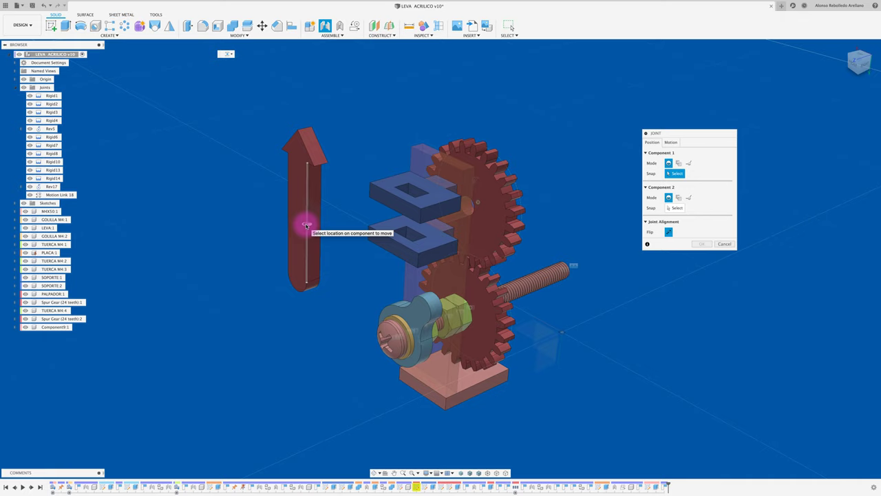
pyautogui.click(307, 225)
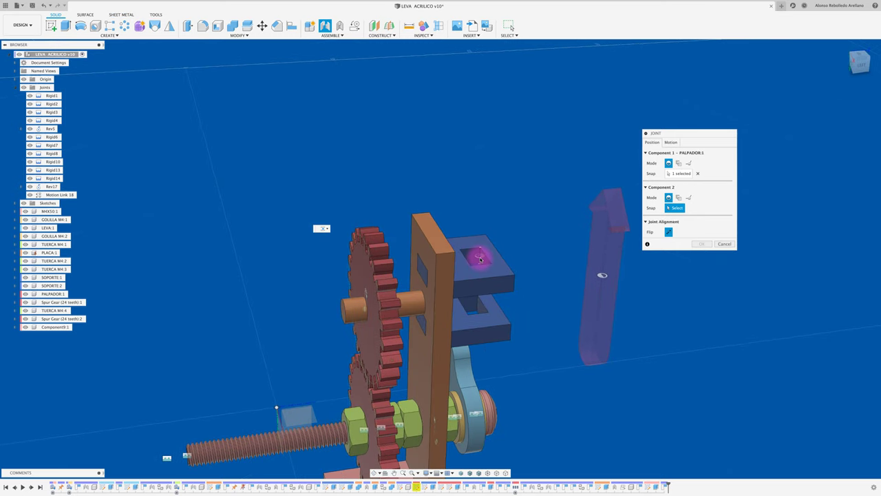
pyautogui.click(480, 258)
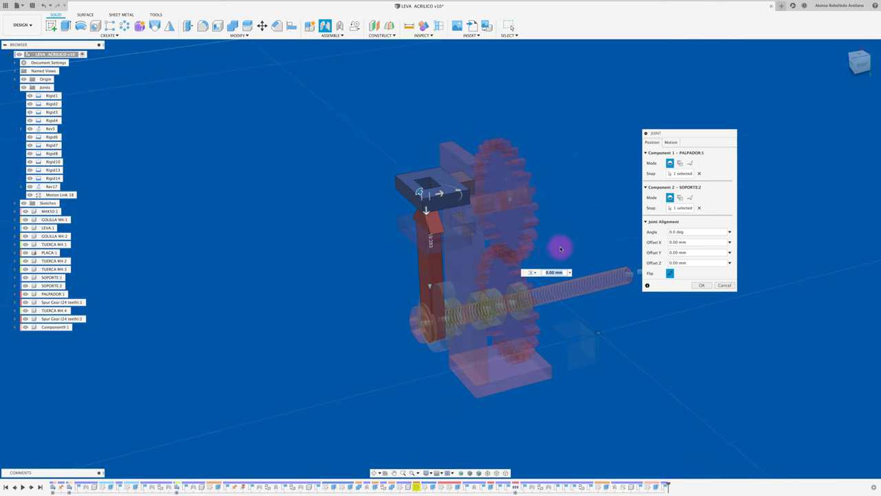
# Step: Make the joint a Slider along the Z Axis and confirm it
pyautogui.click(676, 143)
pyautogui.click(692, 153)
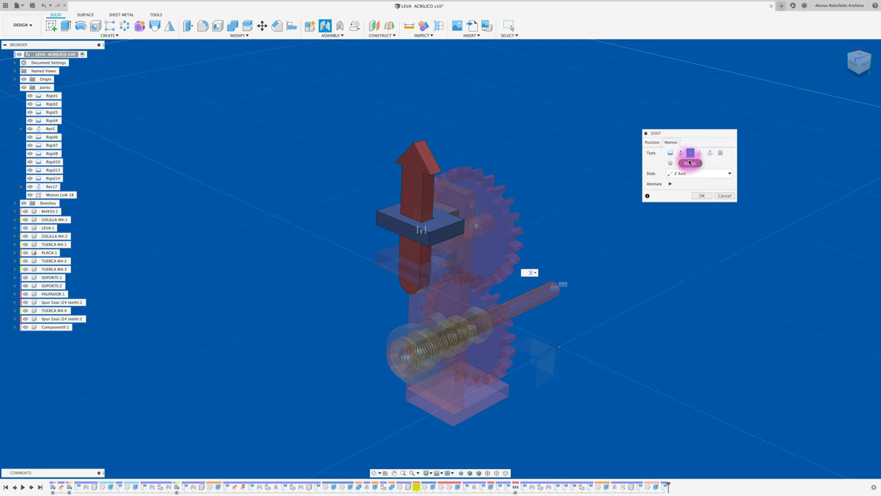
pyautogui.click(688, 173)
pyautogui.click(684, 187)
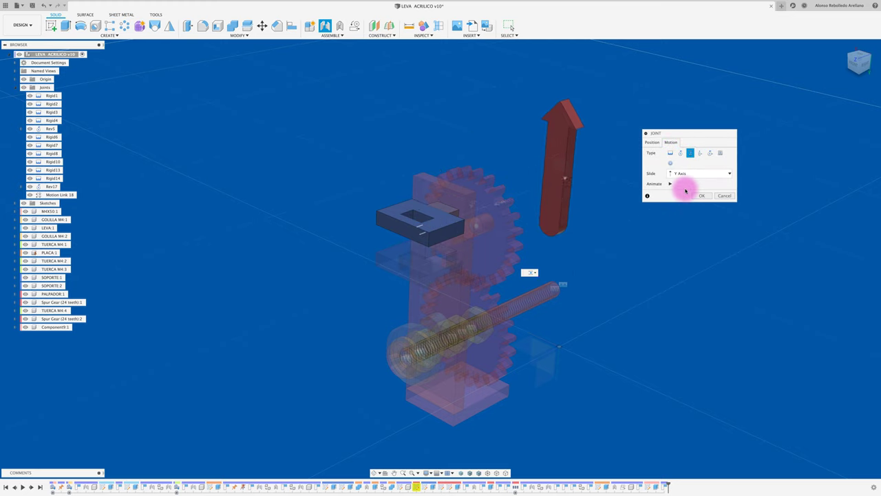
pyautogui.click(692, 173)
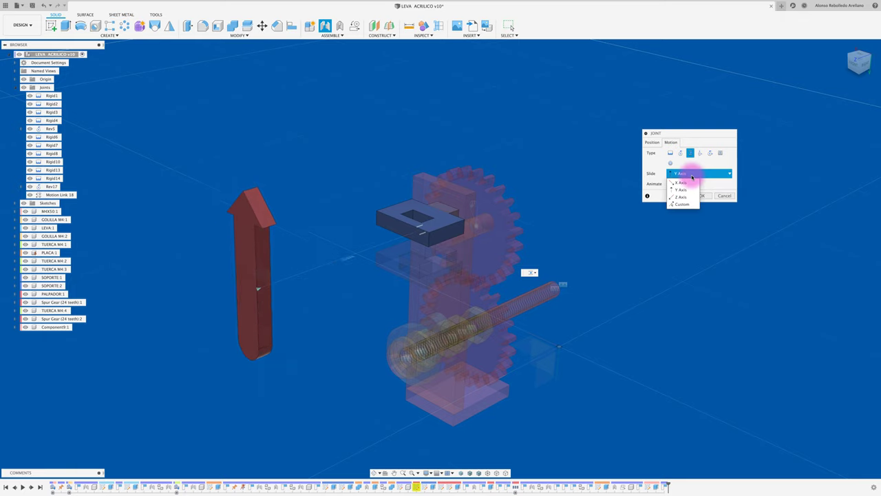
pyautogui.click(682, 196)
pyautogui.click(700, 174)
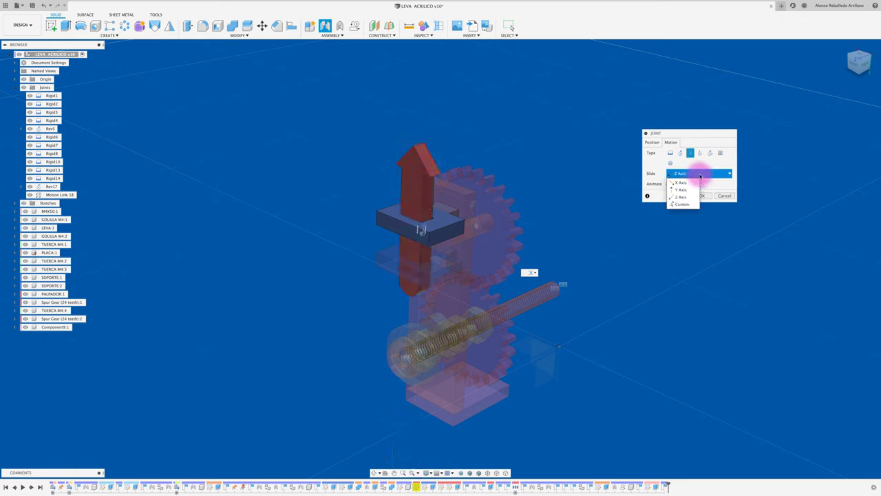
pyautogui.click(699, 174)
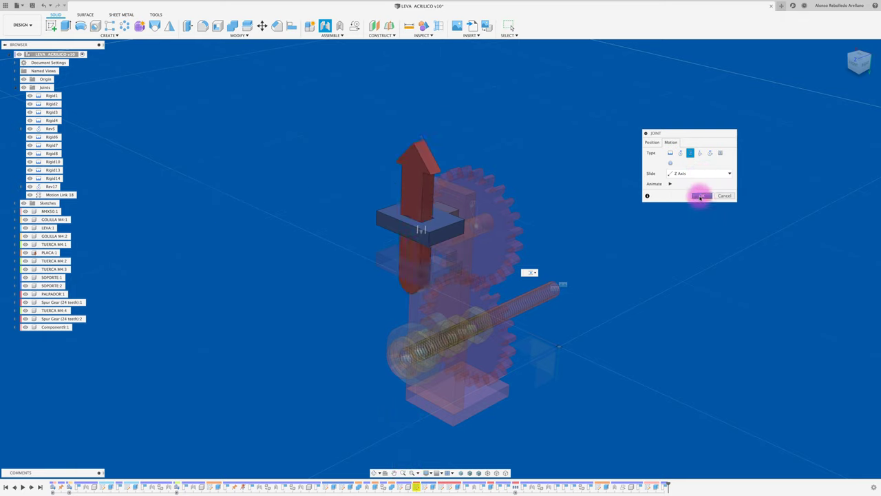
pyautogui.click(700, 196)
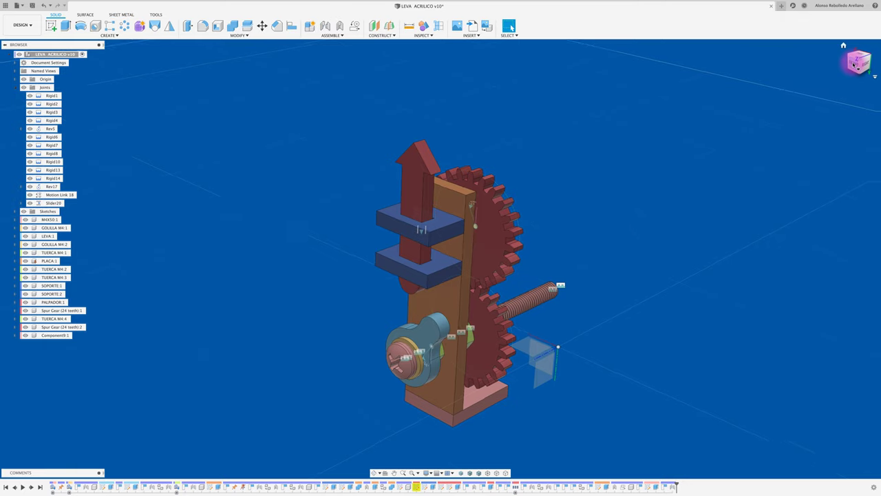
pyautogui.click(854, 64)
pyautogui.moveTo(468, 328)
pyautogui.mouseDown()
pyautogui.moveTo(427, 326)
pyautogui.moveTo(437, 250)
pyautogui.moveTo(416, 252)
pyautogui.moveTo(418, 315)
pyautogui.moveTo(402, 321)
pyautogui.moveTo(419, 294)
pyautogui.moveTo(406, 326)
pyautogui.mouseUp()
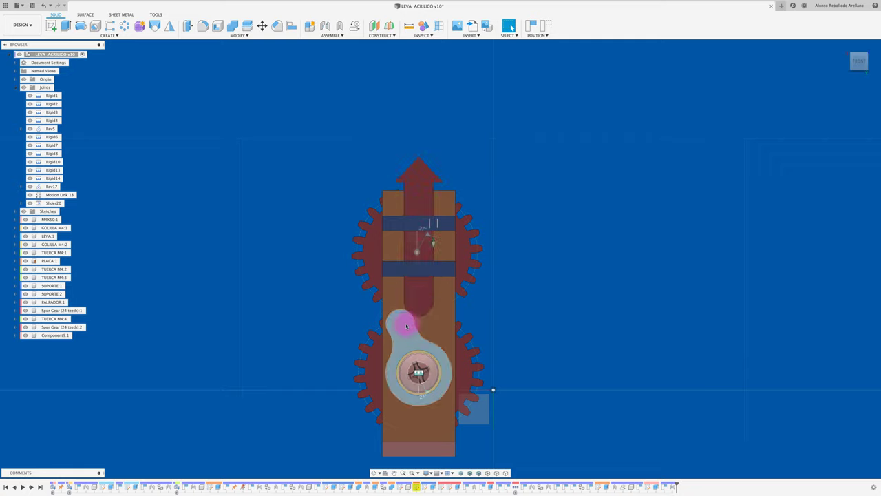
pyautogui.moveTo(407, 327)
pyautogui.mouseDown()
pyautogui.moveTo(437, 295)
pyautogui.moveTo(414, 340)
pyautogui.moveTo(439, 325)
pyautogui.moveTo(449, 346)
pyautogui.mouseUp()
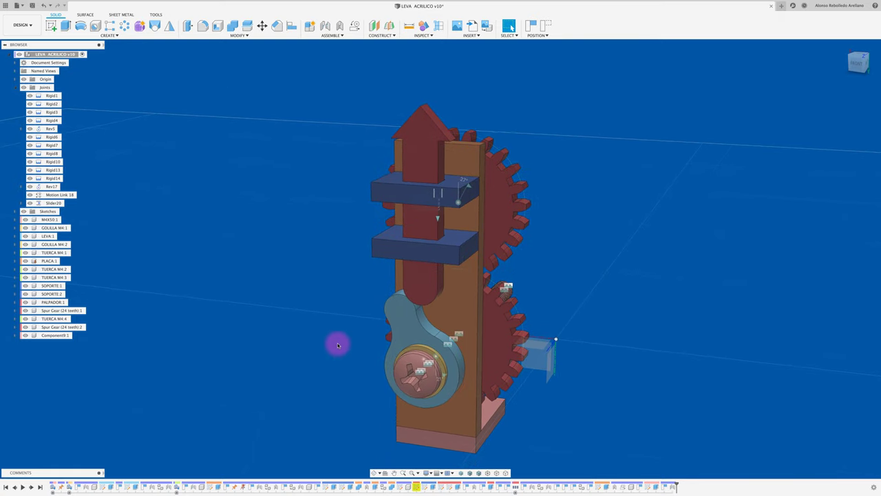
pyautogui.moveTo(403, 299); pyautogui.dragTo(425, 287)
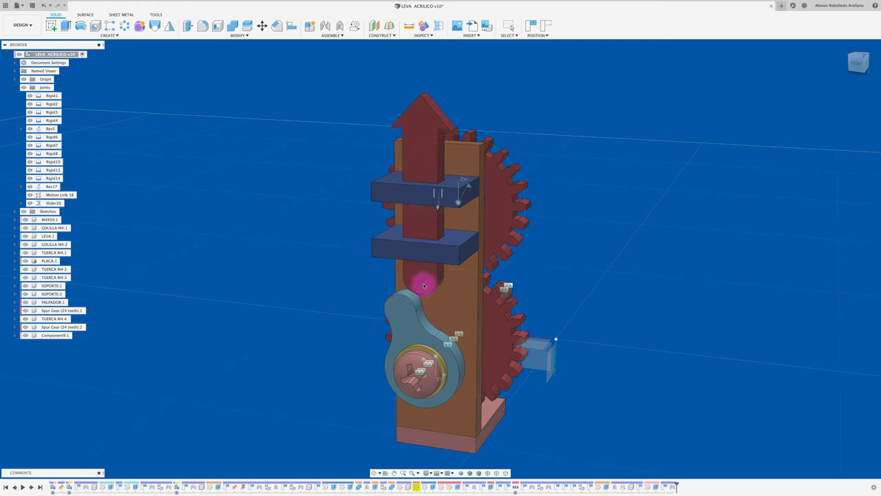
pyautogui.moveTo(424, 286); pyautogui.dragTo(419, 278)
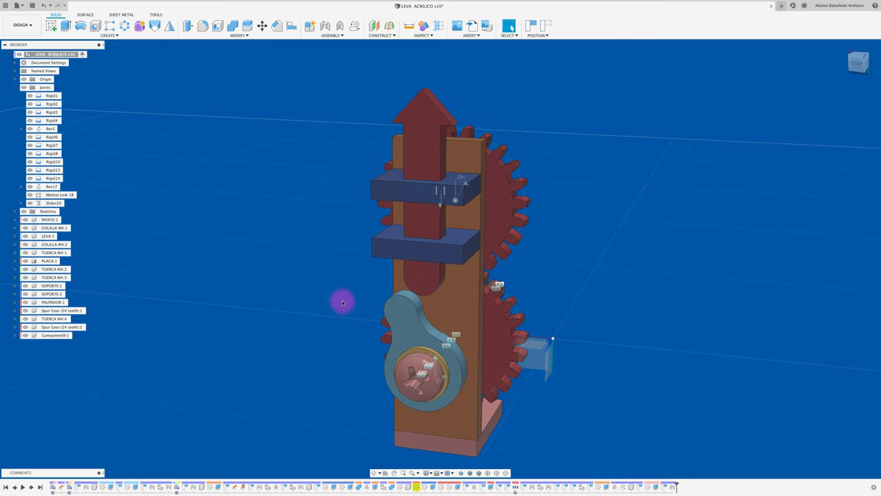
pyautogui.moveTo(419, 299)
pyautogui.mouseDown()
pyautogui.moveTo(406, 314)
pyautogui.moveTo(384, 310)
pyautogui.mouseUp()
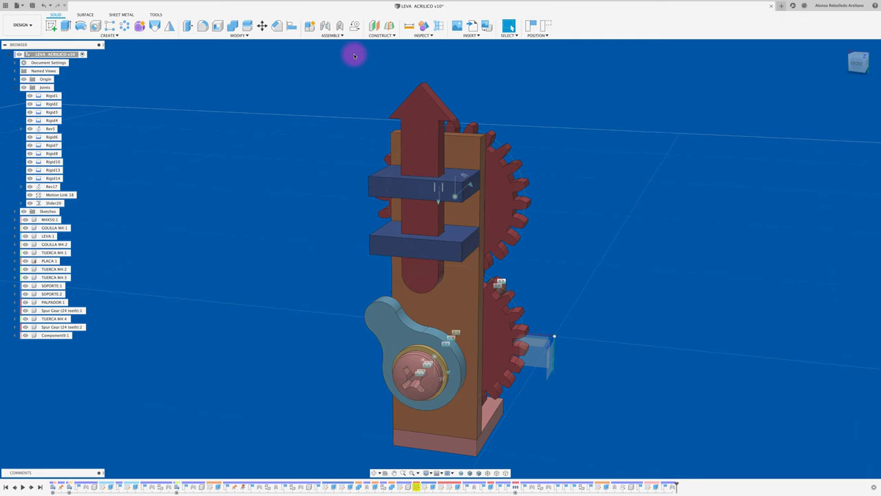
# Step: Enable Contact Sets from the Assemble menu
pyautogui.click(390, 35)
pyautogui.click(331, 35)
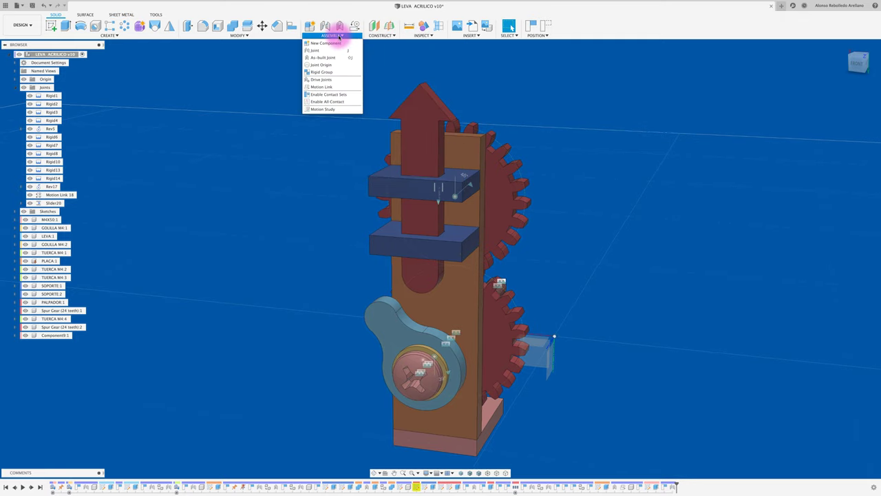
pyautogui.click(331, 95)
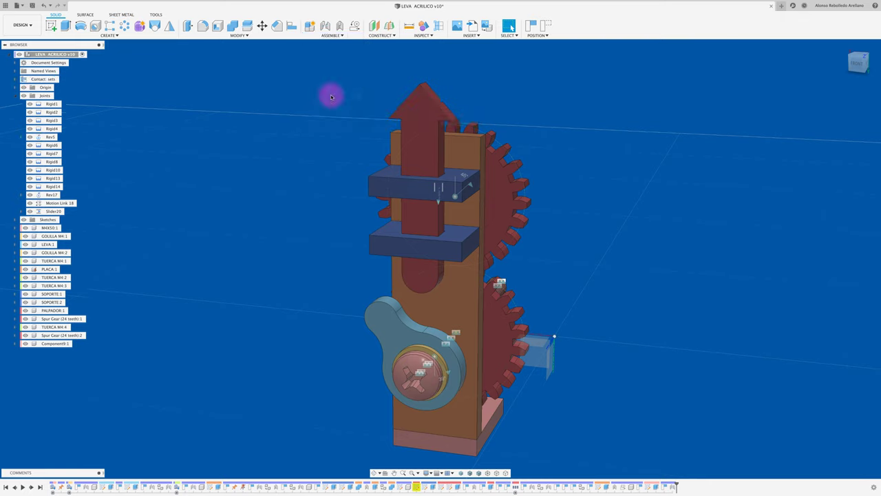
# Step: Create a contact set of the arrow follower and the cam, then turn the cam to test it
pyautogui.rightClick(50, 80)
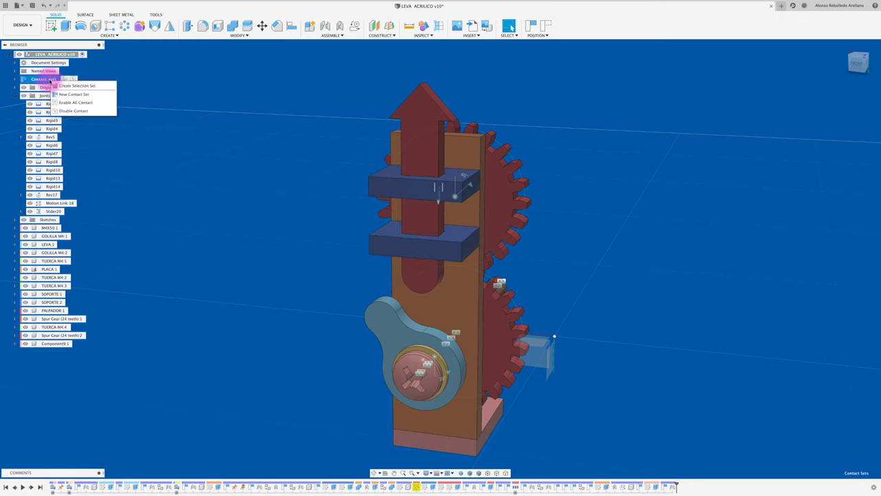
pyautogui.click(94, 98)
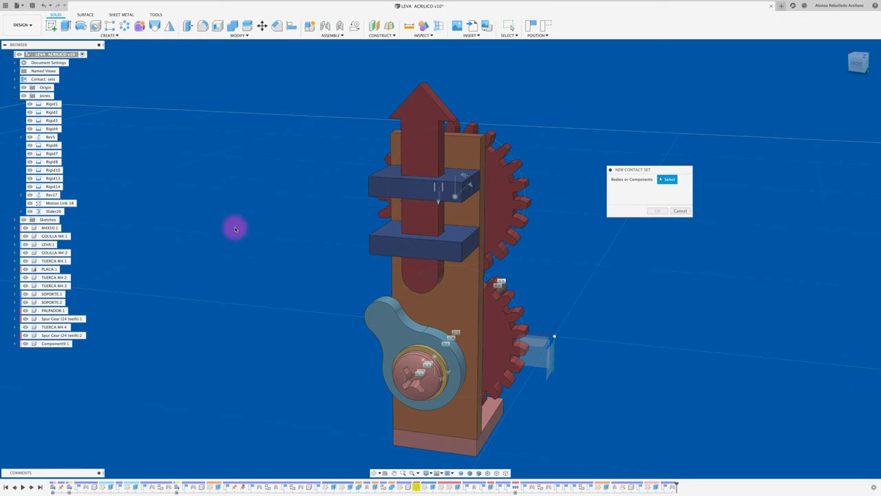
pyautogui.click(431, 287)
pyautogui.click(388, 311)
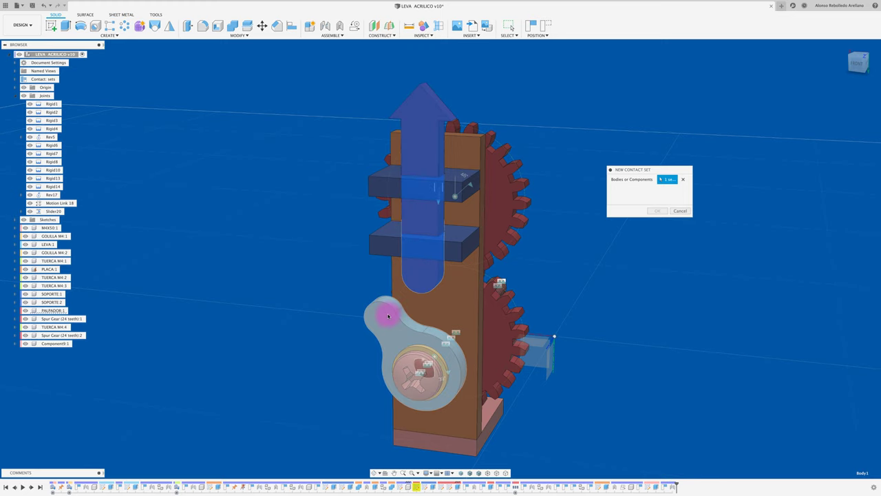
pyautogui.click(655, 210)
pyautogui.moveTo(429, 310)
pyautogui.mouseDown()
pyautogui.moveTo(374, 309)
pyautogui.moveTo(413, 302)
pyautogui.moveTo(420, 285)
pyautogui.moveTo(367, 368)
pyautogui.moveTo(417, 290)
pyautogui.moveTo(423, 358)
pyautogui.moveTo(420, 294)
pyautogui.moveTo(423, 315)
pyautogui.moveTo(329, 311)
pyautogui.mouseUp()
pyautogui.click(858, 62)
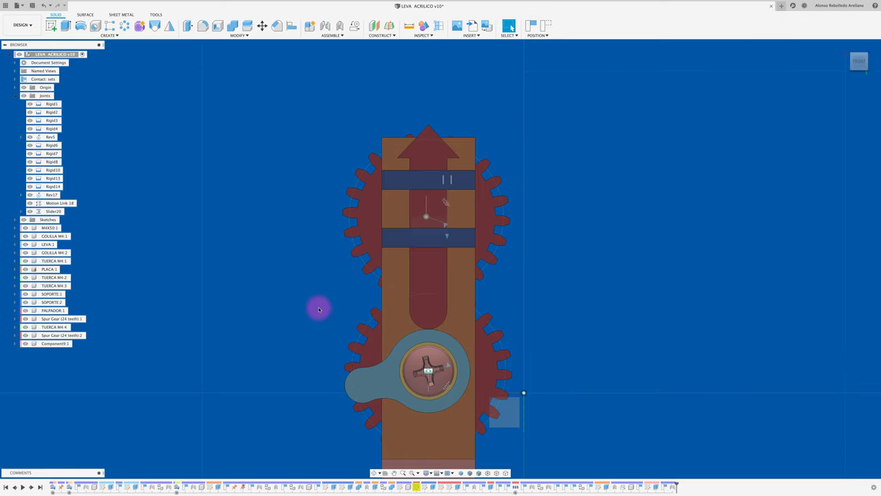
# Step: Rotate the cam about its shaft from an angled view until its lobe points straight down
pyautogui.moveTo(363, 380); pyautogui.dragTo(376, 365)
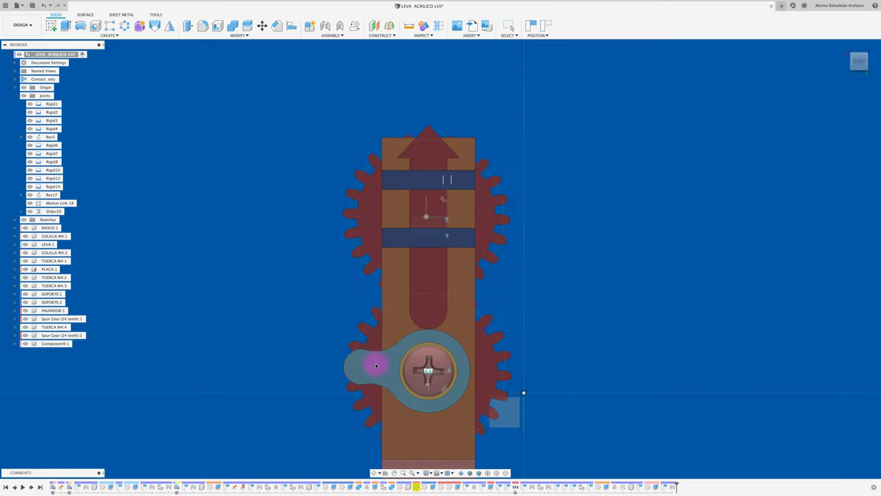
pyautogui.moveTo(417, 296); pyautogui.dragTo(413, 287)
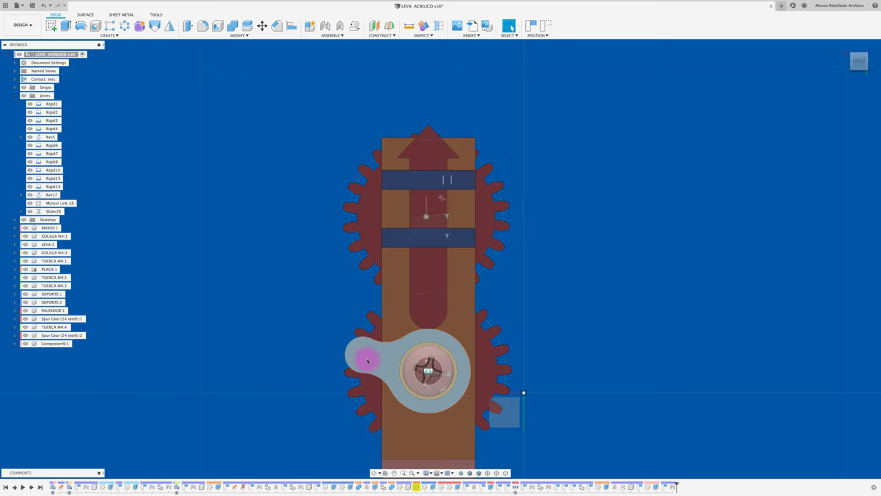
pyautogui.moveTo(367, 360)
pyautogui.mouseDown()
pyautogui.moveTo(419, 338)
pyautogui.moveTo(445, 354)
pyautogui.moveTo(445, 341)
pyautogui.mouseUp()
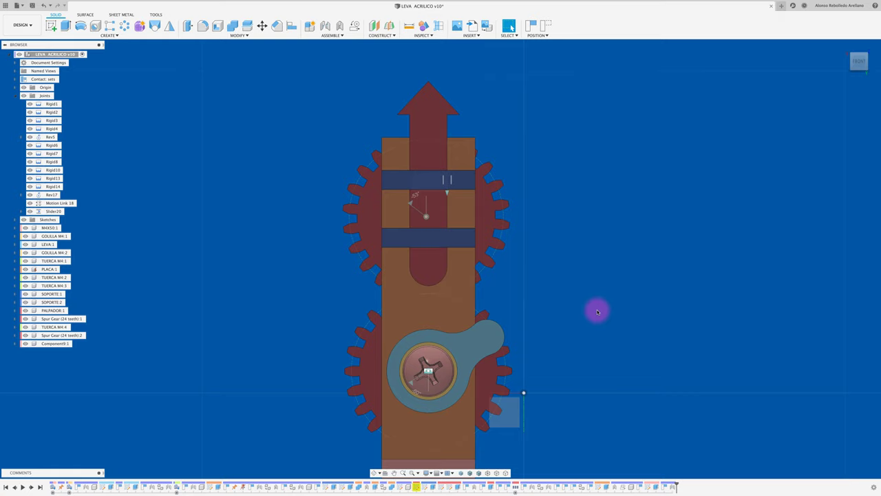
pyautogui.keyDown('shift'); pyautogui.moveTo(598, 312); pyautogui.dragTo(480, 326, button='middle'); pyautogui.keyUp('shift')
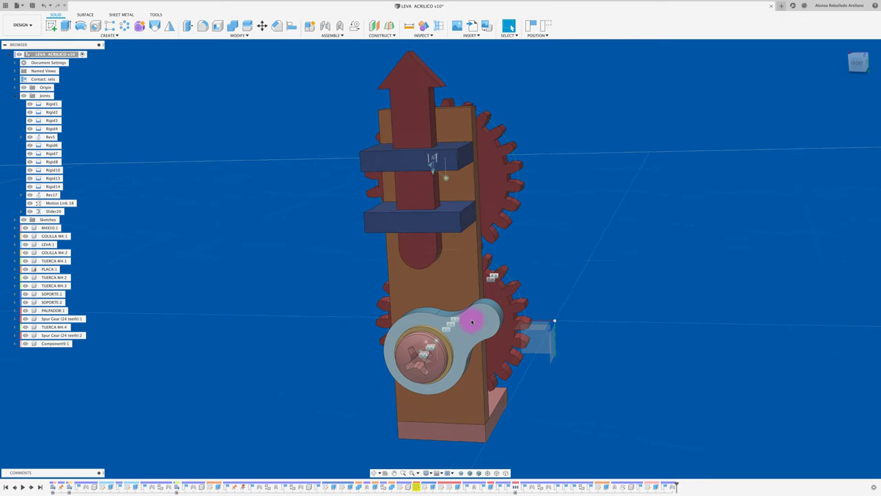
pyautogui.keyDown('shift'); pyautogui.moveTo(480, 326); pyautogui.dragTo(442, 342, button='middle'); pyautogui.keyUp('shift')
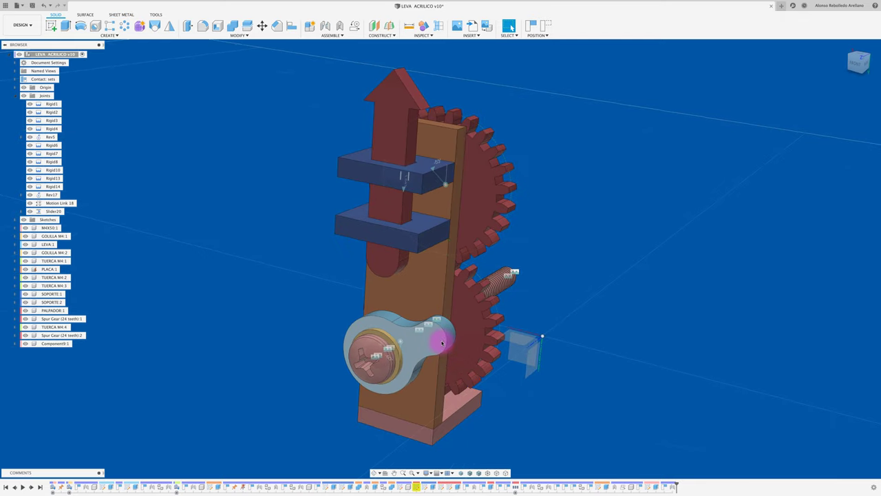
pyautogui.moveTo(441, 342); pyautogui.dragTo(404, 403)
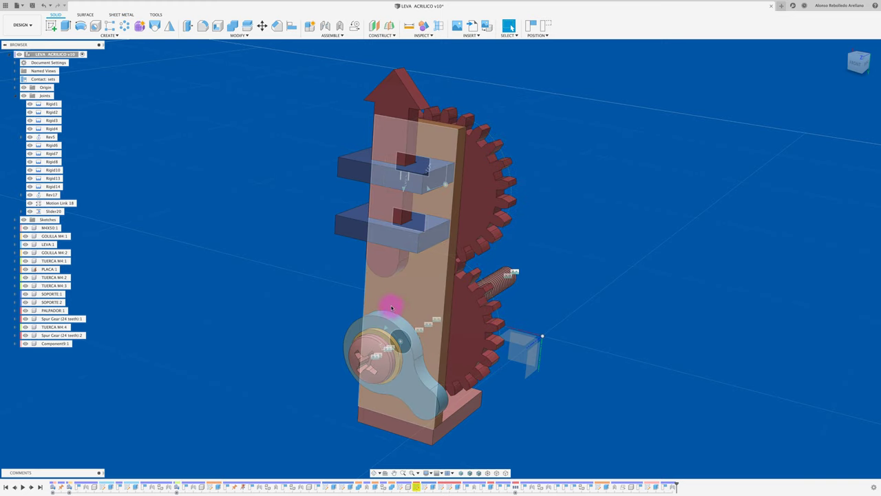
pyautogui.moveTo(368, 315); pyautogui.dragTo(385, 320)
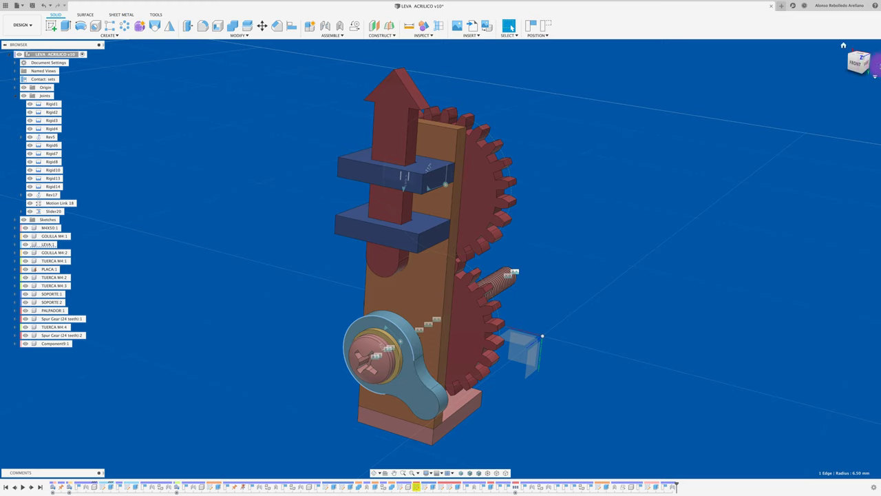
pyautogui.click(856, 63)
# Step: Point the cam arm down, slide the follower along its guides, and return to the home view
pyautogui.moveTo(404, 403)
pyautogui.mouseDown()
pyautogui.moveTo(420, 401)
pyautogui.moveTo(407, 412)
pyautogui.mouseUp()
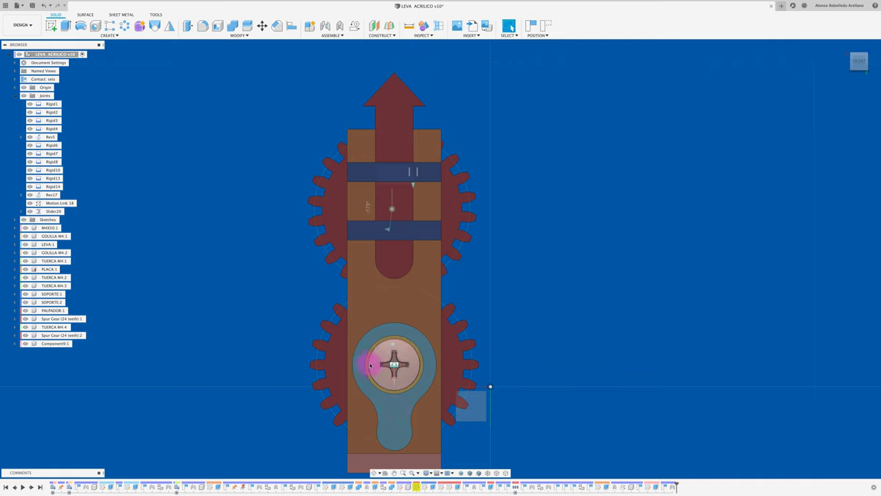
pyautogui.moveTo(387, 255)
pyautogui.mouseDown()
pyautogui.moveTo(394, 301)
pyautogui.moveTo(510, 306)
pyautogui.mouseUp()
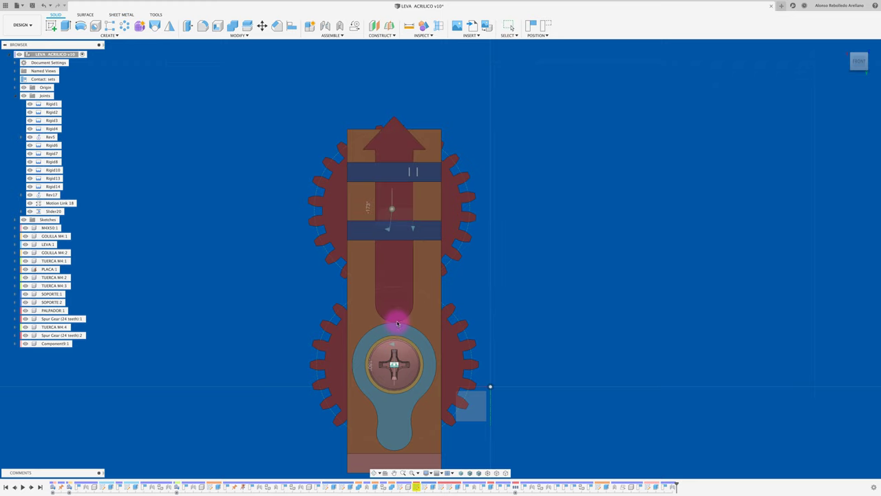
pyautogui.press('F6')
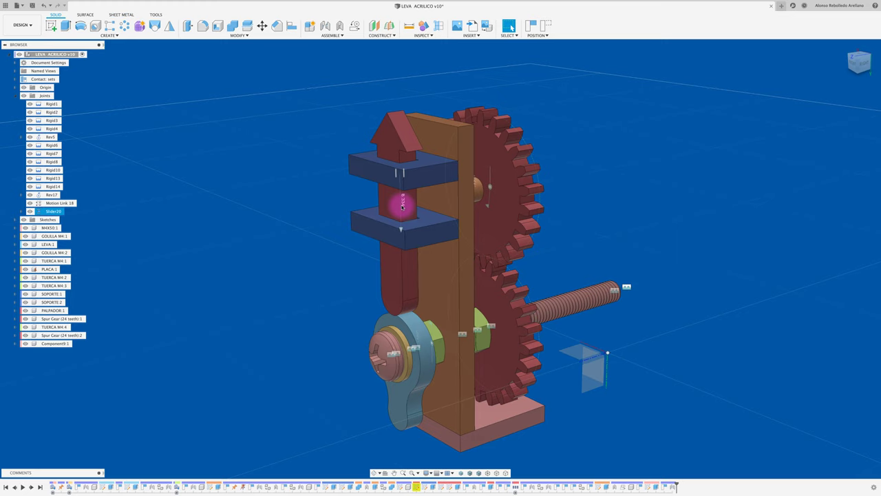
# Step: Expand the Joints folder and open Edit Joint Limits for Slider20
pyautogui.click(308, 301)
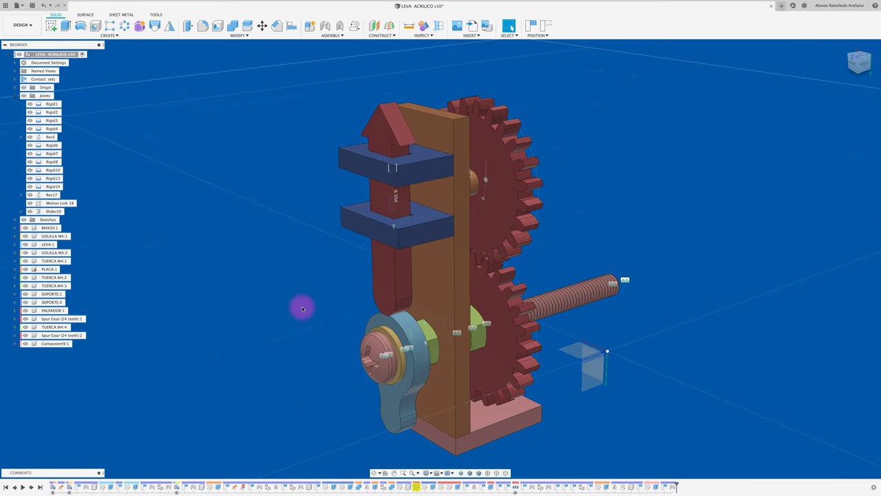
pyautogui.click(55, 204)
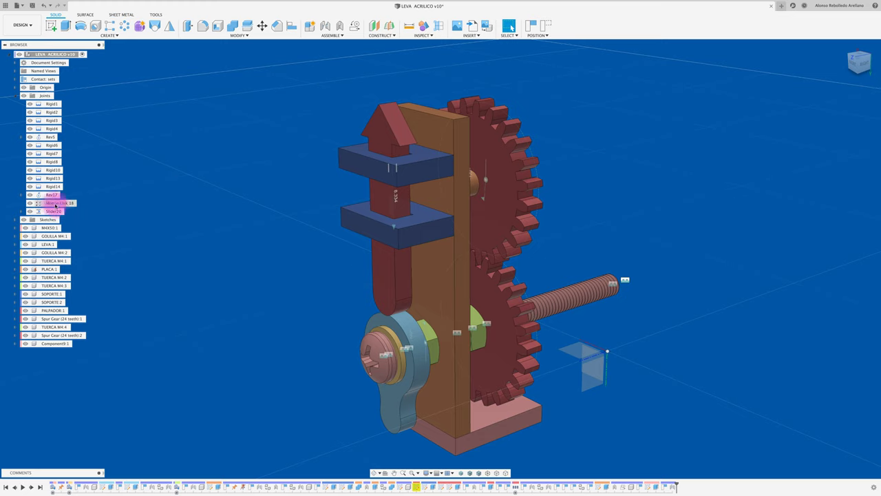
pyautogui.click(15, 97)
pyautogui.click(16, 96)
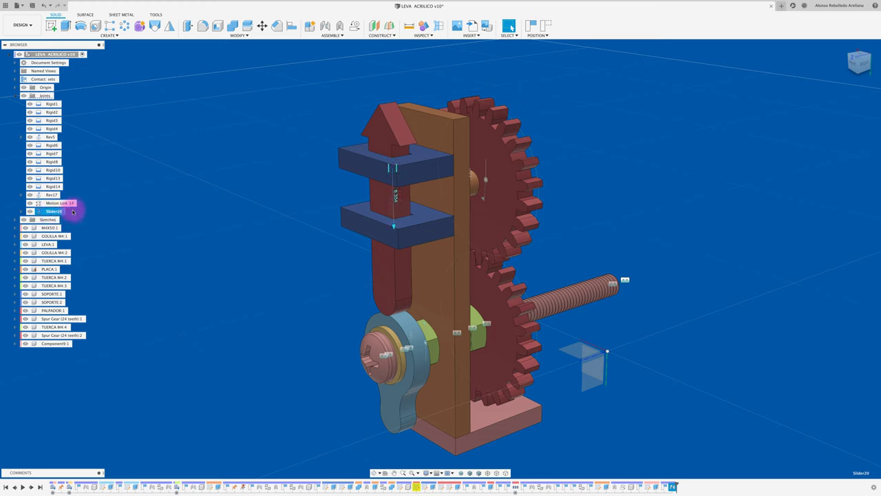
pyautogui.click(68, 214)
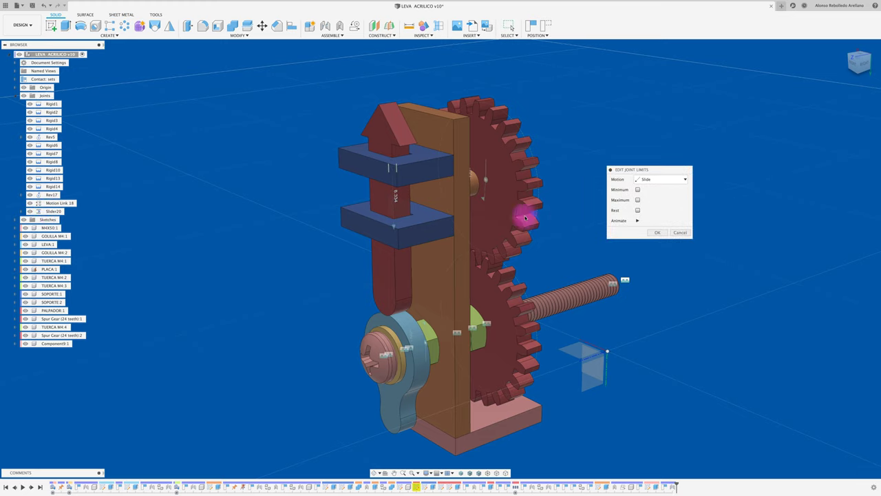
# Step: Enable the Slider20 rest limit and set it to 8 mm
pyautogui.click(638, 210)
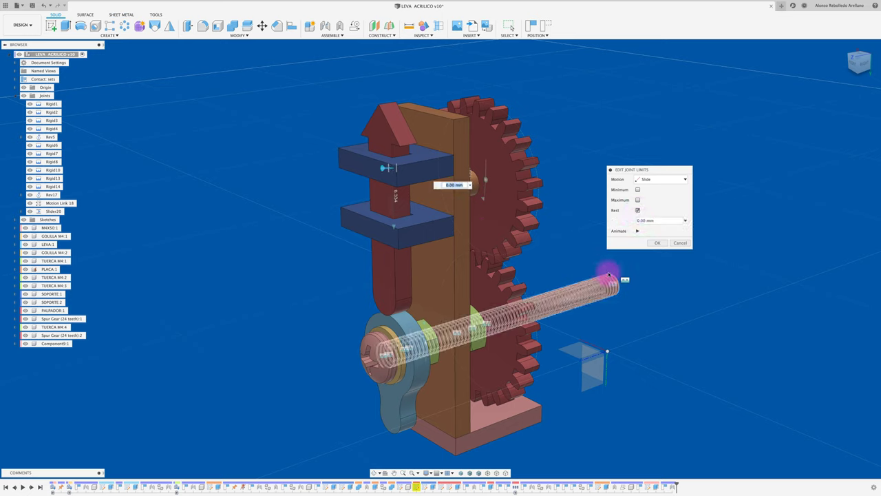
pyautogui.click(660, 224)
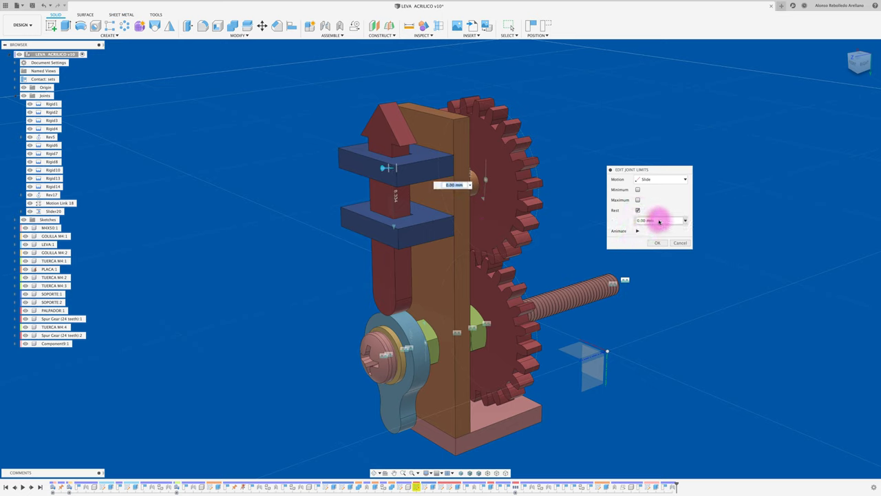
pyautogui.moveTo(661, 219); pyautogui.dragTo(624, 222)
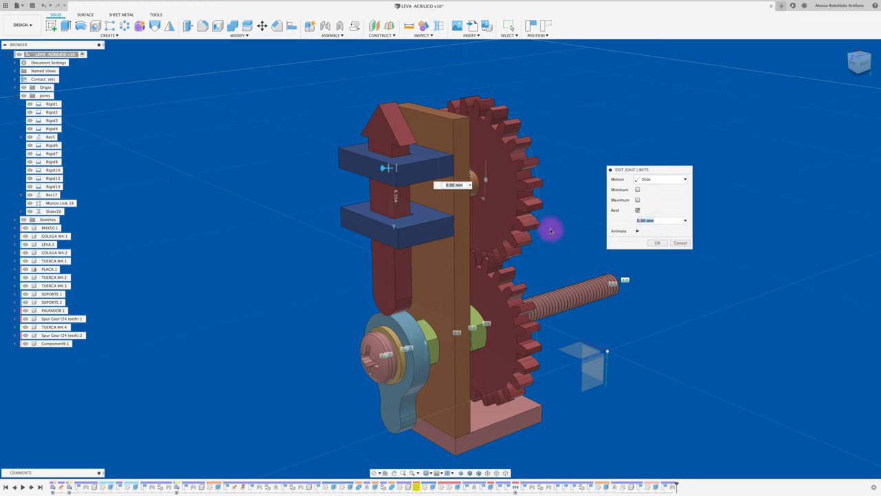
pyautogui.write('8.334')
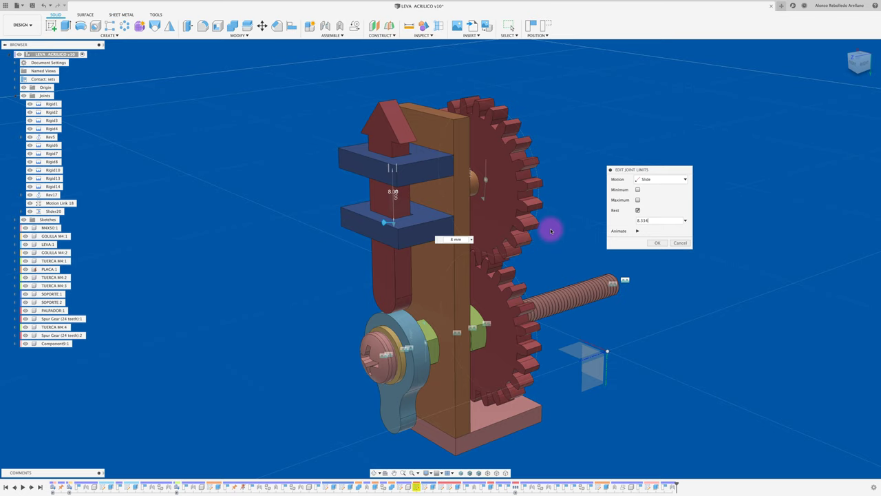
pyautogui.click(660, 243)
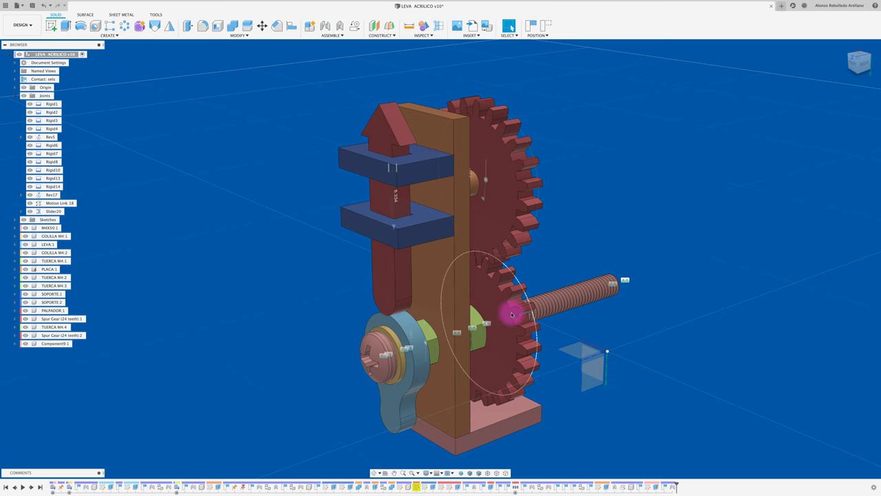
# Step: Turn the gears and then the cam to check the mechanism's motion
pyautogui.moveTo(512, 315)
pyautogui.mouseDown()
pyautogui.moveTo(419, 362)
pyautogui.moveTo(417, 418)
pyautogui.moveTo(426, 408)
pyautogui.moveTo(404, 419)
pyautogui.moveTo(422, 387)
pyautogui.moveTo(365, 358)
pyautogui.moveTo(347, 327)
pyautogui.moveTo(333, 431)
pyautogui.moveTo(386, 463)
pyautogui.moveTo(448, 475)
pyautogui.moveTo(470, 431)
pyautogui.moveTo(450, 376)
pyautogui.moveTo(418, 365)
pyautogui.moveTo(473, 390)
pyautogui.moveTo(497, 356)
pyautogui.moveTo(591, 289)
pyautogui.mouseUp()
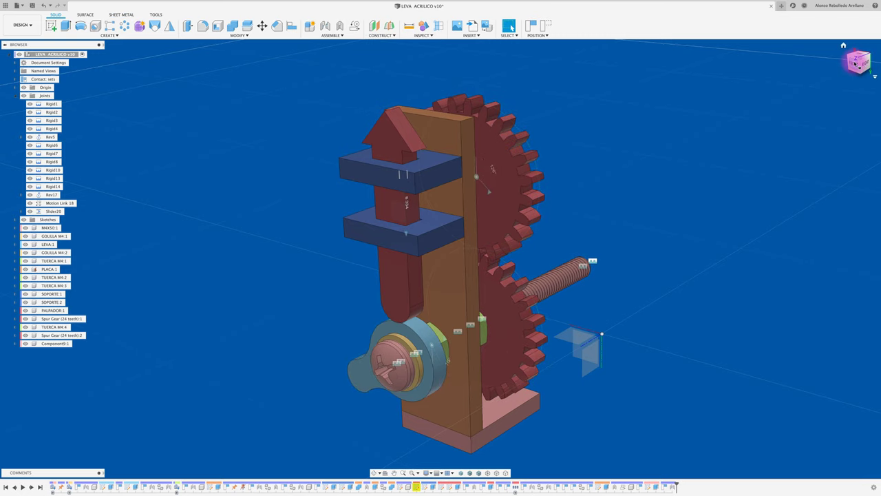
pyautogui.moveTo(447, 360)
pyautogui.mouseDown()
pyautogui.moveTo(374, 363)
pyautogui.moveTo(344, 393)
pyautogui.moveTo(384, 338)
pyautogui.moveTo(418, 338)
pyautogui.moveTo(433, 350)
pyautogui.moveTo(429, 386)
pyautogui.moveTo(365, 380)
pyautogui.moveTo(390, 337)
pyautogui.moveTo(423, 335)
pyautogui.moveTo(440, 384)
pyautogui.mouseUp()
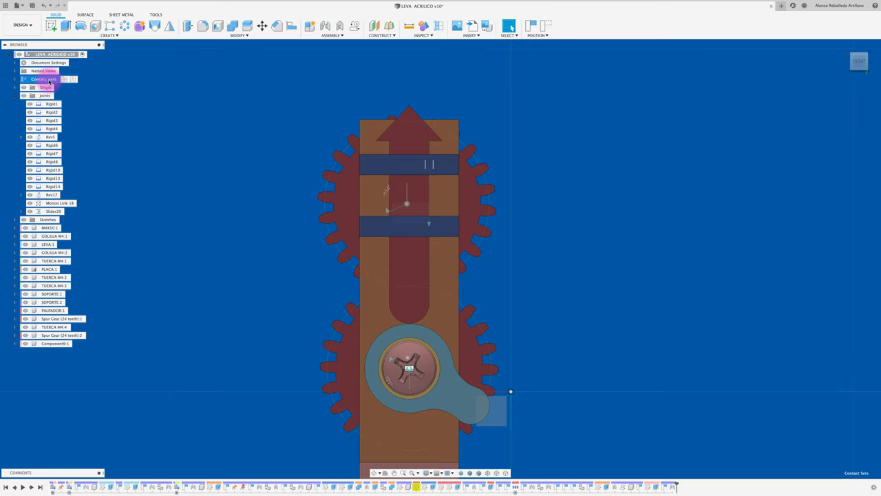
# Step: Apply Enable All Contact to Contact Sets and rotate the cam so the follower rises
pyautogui.rightClick(49, 80)
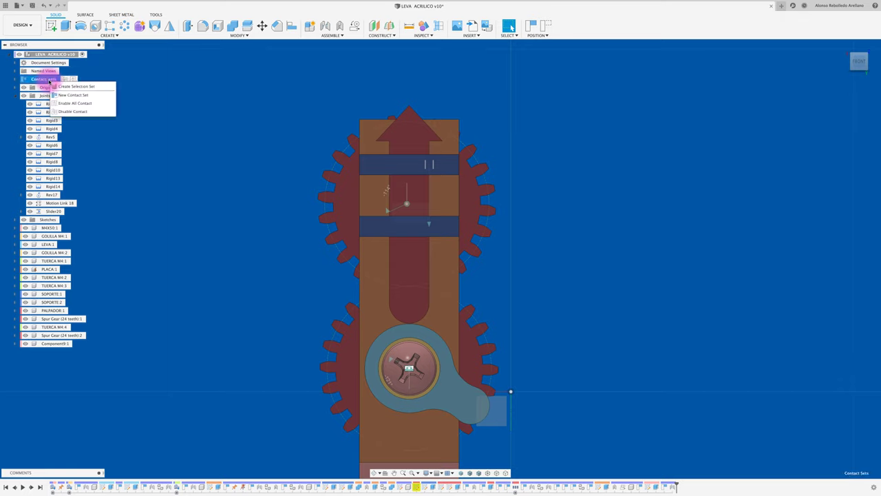
pyautogui.click(81, 108)
pyautogui.moveTo(410, 411)
pyautogui.mouseDown()
pyautogui.moveTo(449, 398)
pyautogui.moveTo(372, 392)
pyautogui.moveTo(381, 351)
pyautogui.moveTo(436, 351)
pyautogui.moveTo(443, 383)
pyautogui.moveTo(365, 398)
pyautogui.moveTo(353, 354)
pyautogui.moveTo(295, 328)
pyautogui.mouseUp()
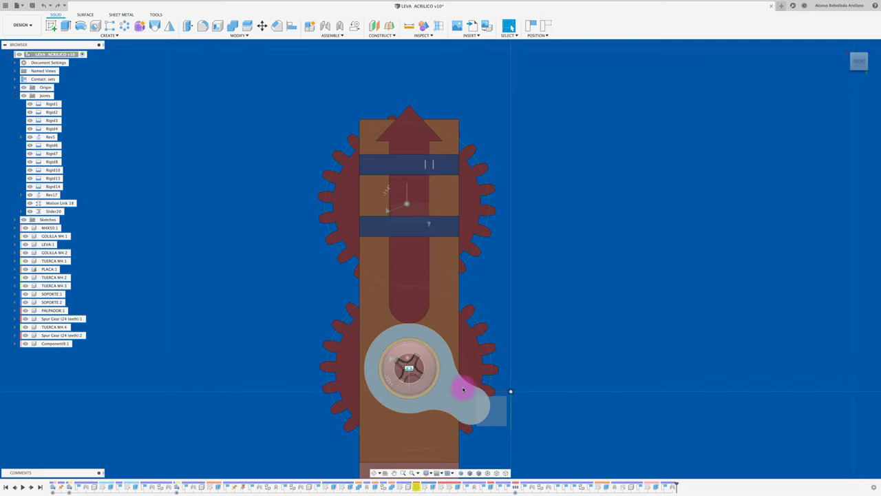
pyautogui.moveTo(462, 388)
pyautogui.mouseDown()
pyautogui.moveTo(420, 409)
pyautogui.moveTo(372, 338)
pyautogui.moveTo(404, 334)
pyautogui.moveTo(442, 358)
pyautogui.mouseUp()
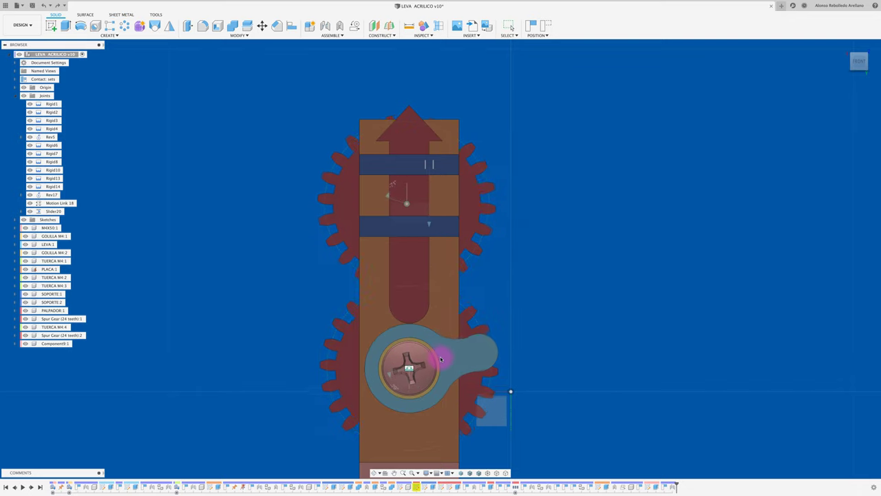
pyautogui.moveTo(258, 307)
pyautogui.keyDown('shift'); pyautogui.mouseDown(button='middle')
pyautogui.moveTo(235, 239)
pyautogui.moveTo(221, 228)
pyautogui.mouseUp(button='middle'); pyautogui.keyUp('shift')
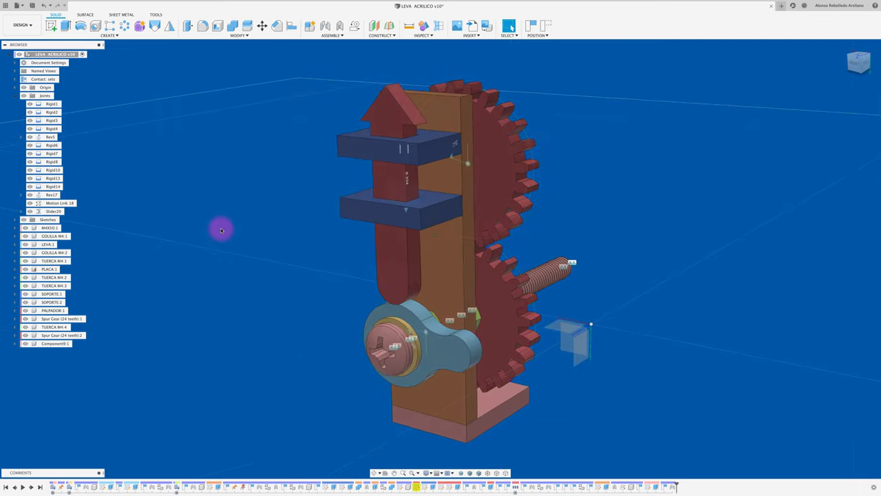
pyautogui.rightClick(61, 205)
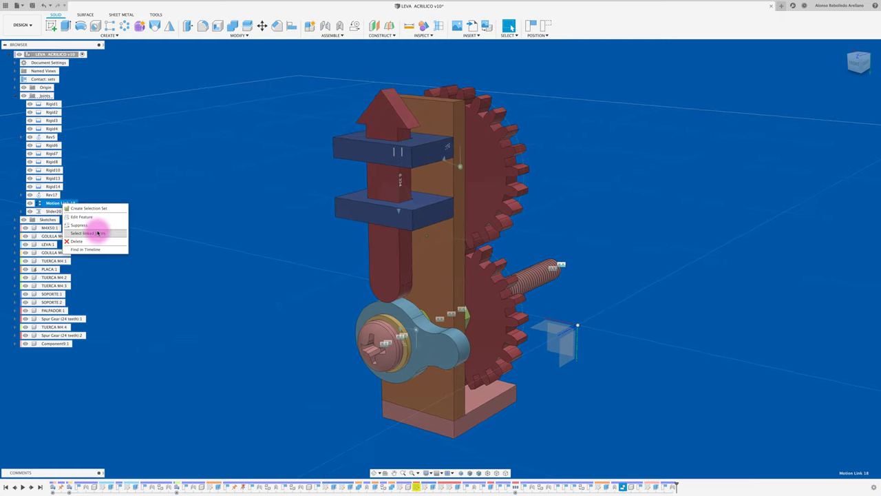
pyautogui.click(114, 216)
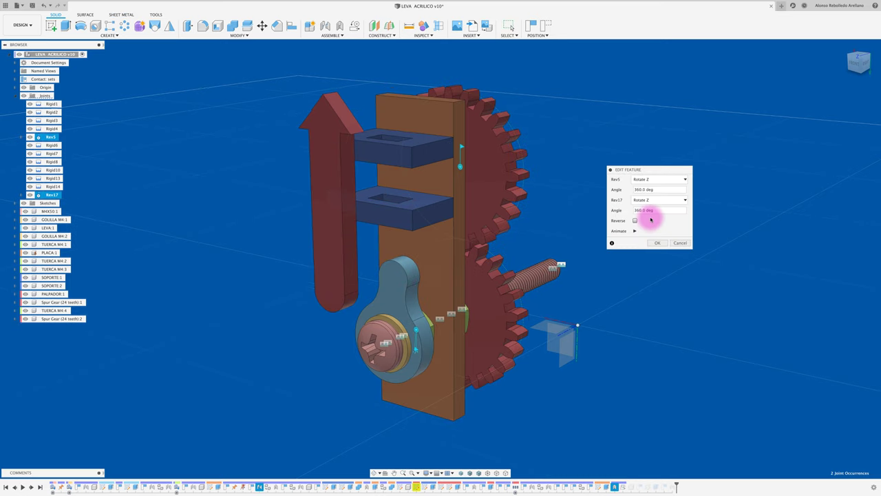
pyautogui.click(635, 231)
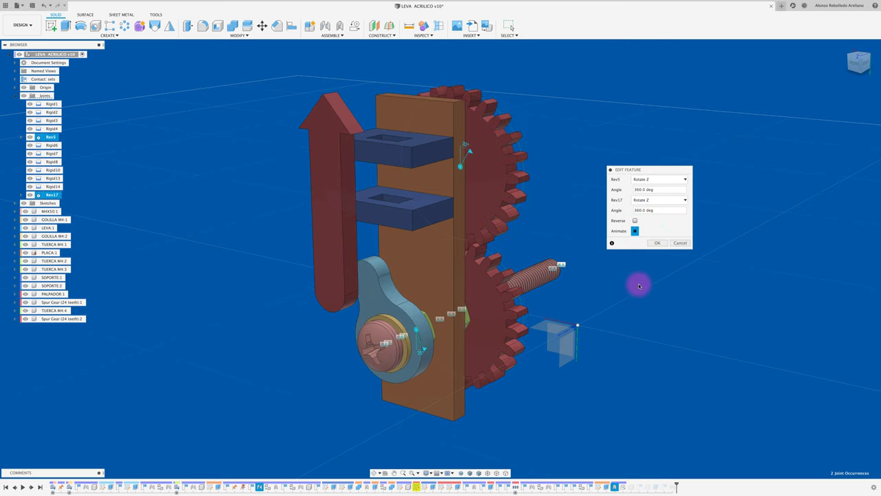
pyautogui.click(659, 243)
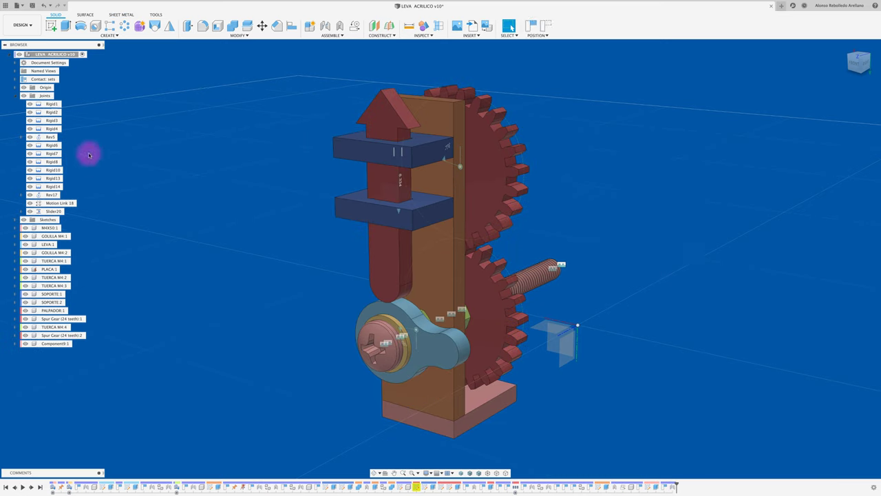
# Step: Run Animate Model from the Rev5 joint and watch it from the front
pyautogui.click(49, 138)
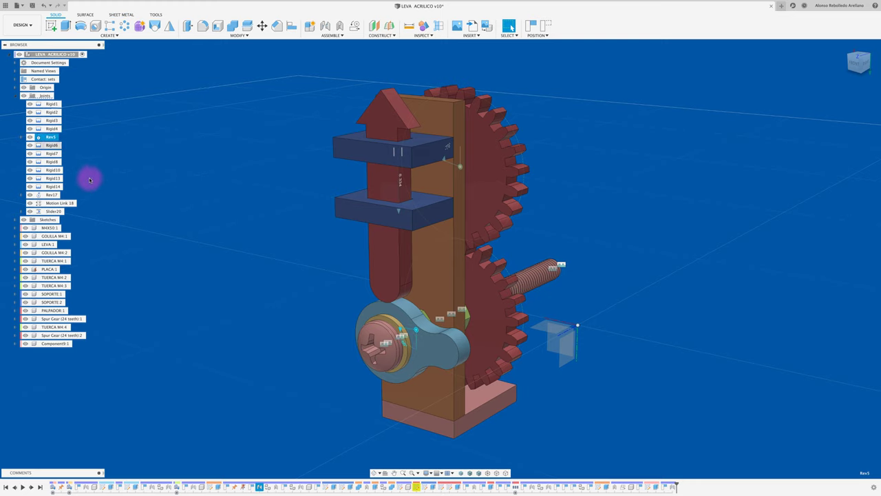
pyautogui.rightClick(50, 139)
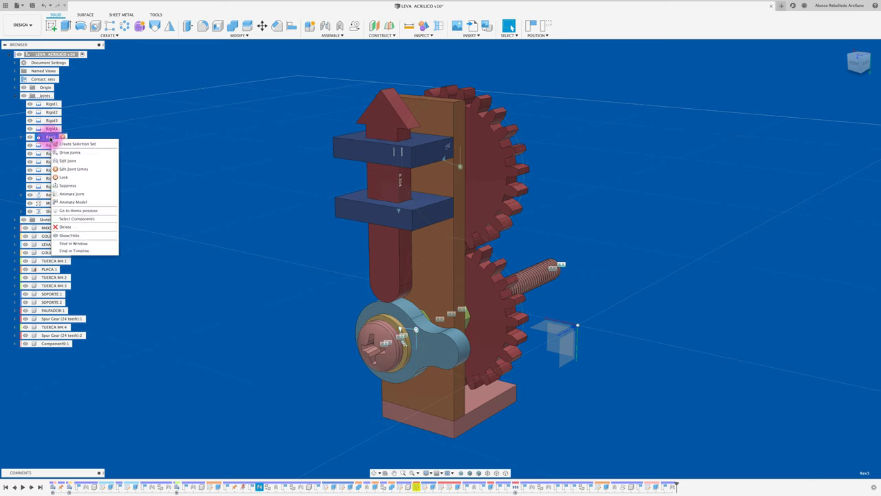
pyautogui.click(93, 205)
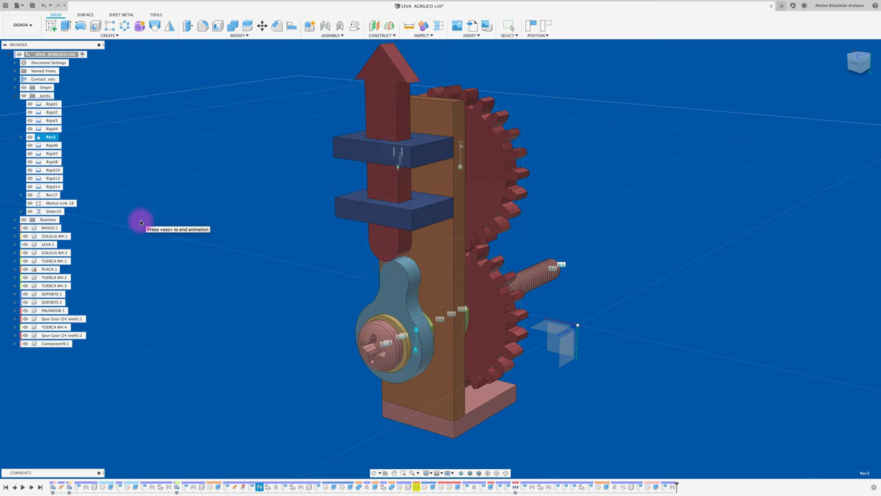
pyautogui.click(857, 65)
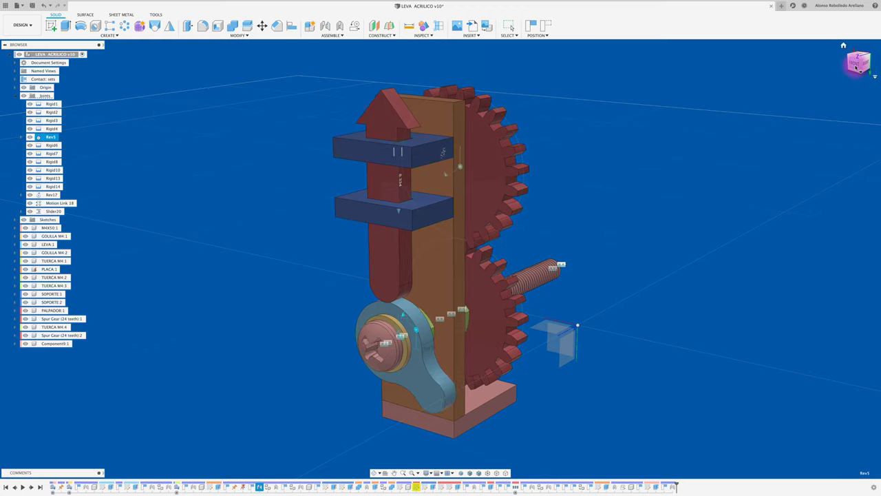